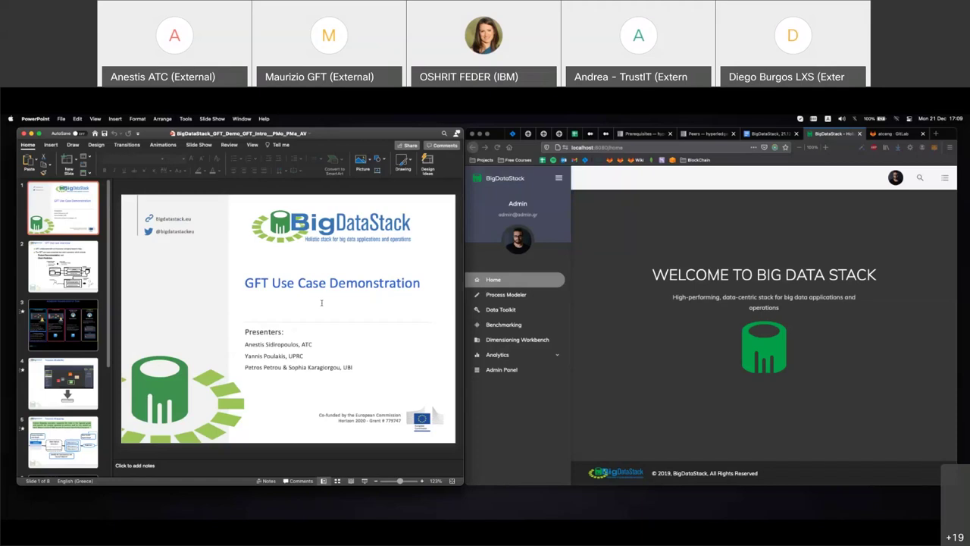
# - Advance the presentation to slide 2, 'GFT Use case overview'
pyautogui.press('Down')
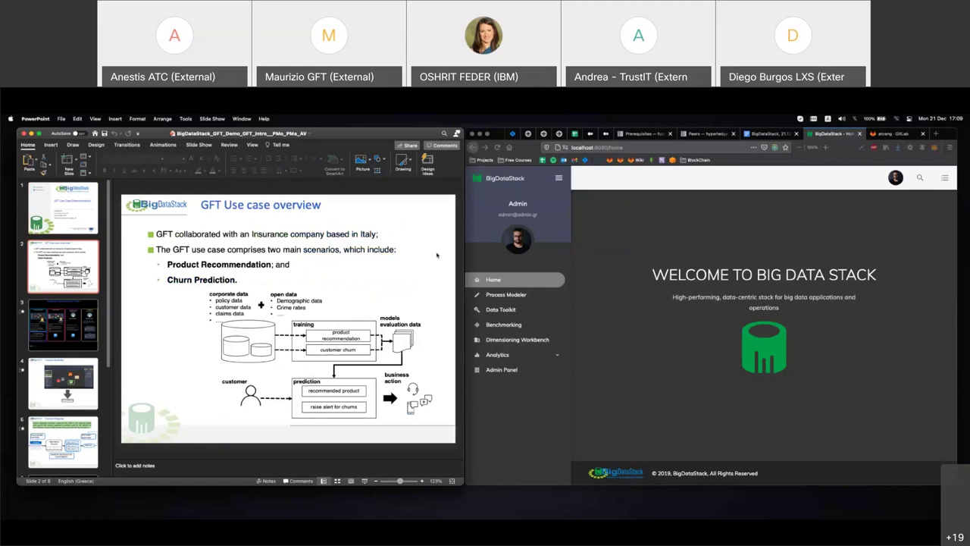
# - Advance the presentation to slide 3, 'Adaptive Visualisation UI flow'
pyautogui.press('Down')
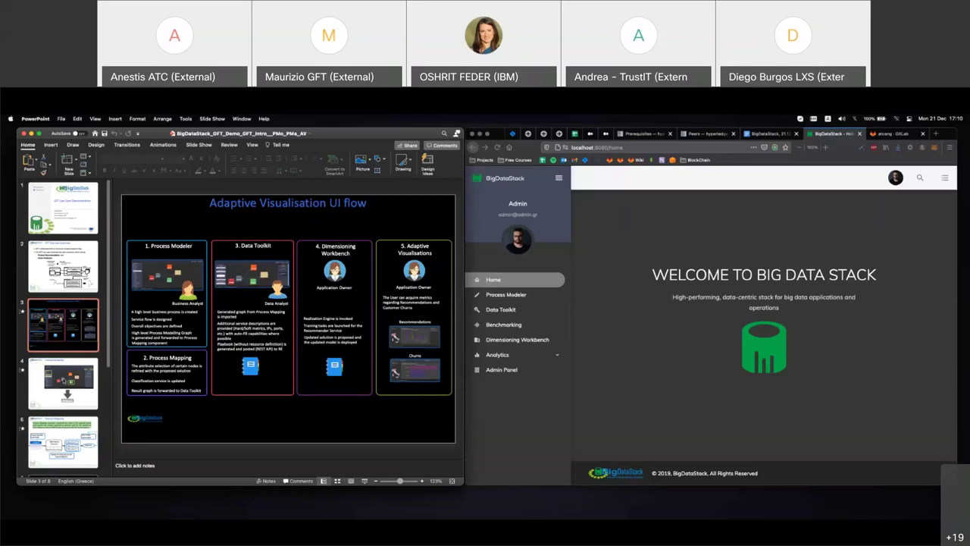
# - Move to slide 4, then open the Process Modeler page in the BigDataStack web UI
pyautogui.press('Down')
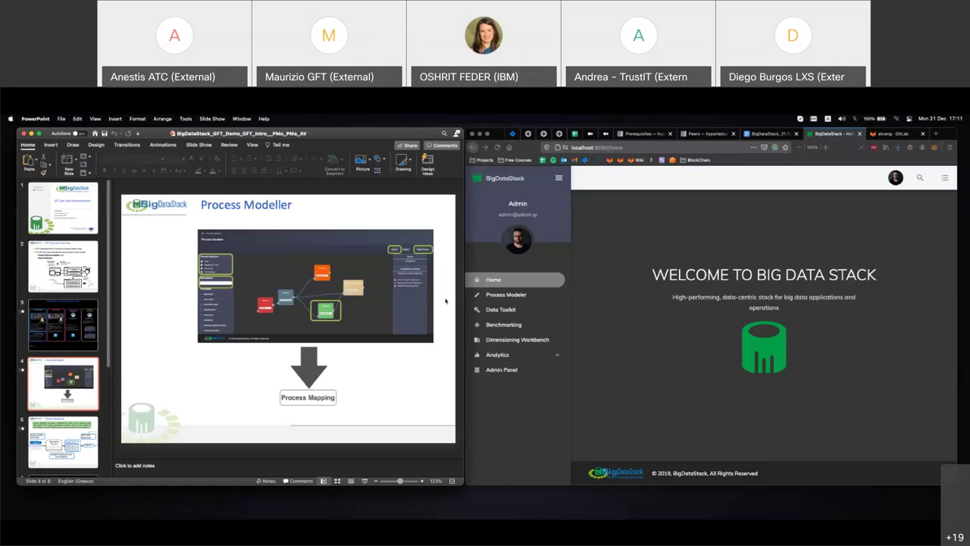
pyautogui.click(510, 298)
pyautogui.click(515, 298)
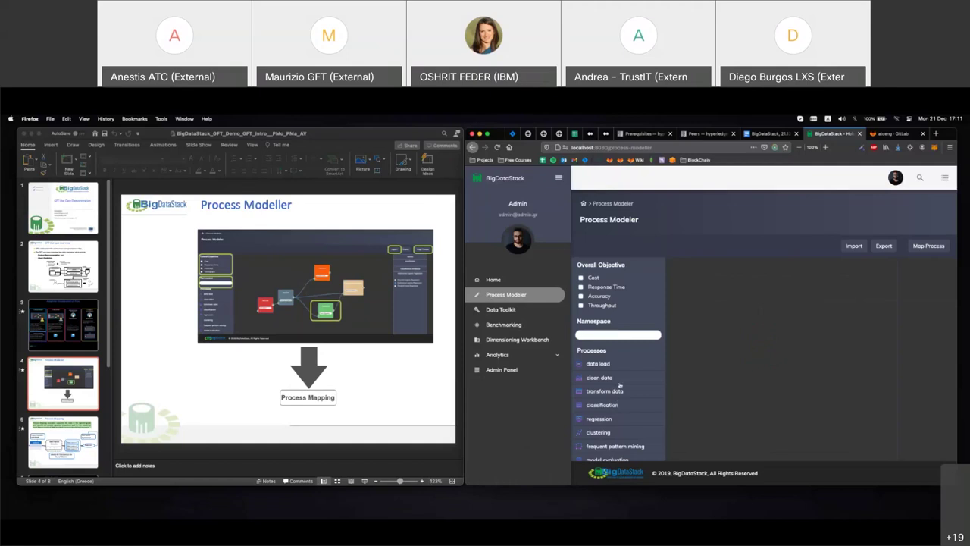
# - Add a recommendations service node to the canvas from the Processes list
pyautogui.scroll(-1, 619, 385)
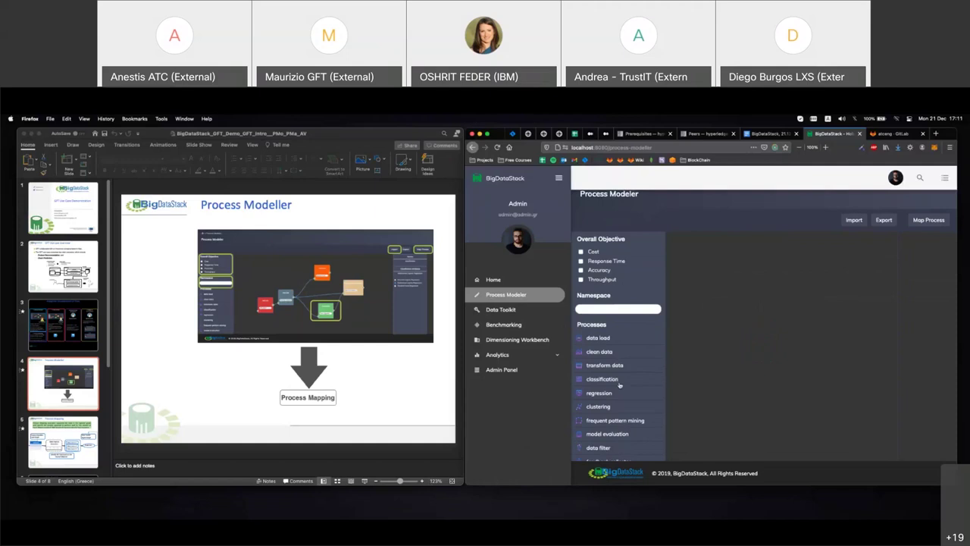
pyautogui.scroll(-1, 619, 385)
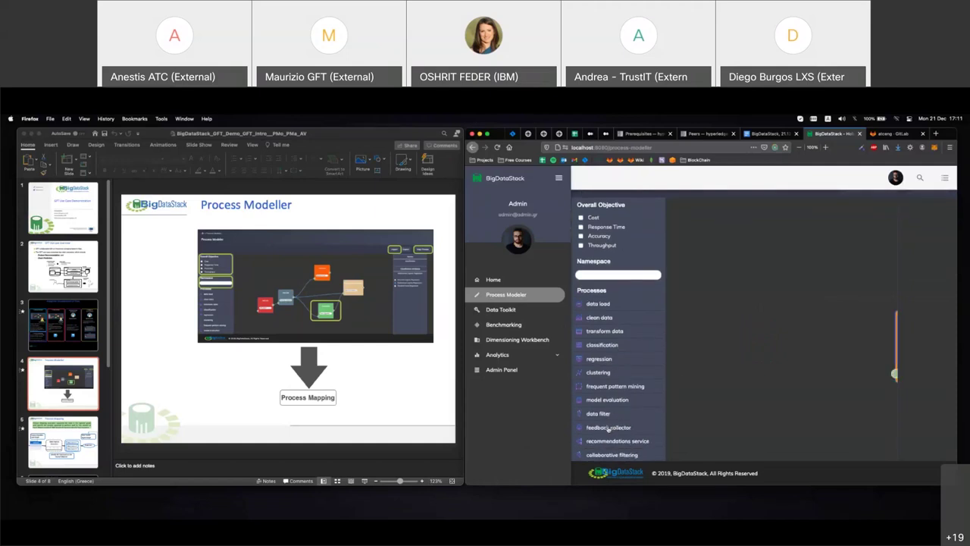
pyautogui.scroll(-1, 609, 430)
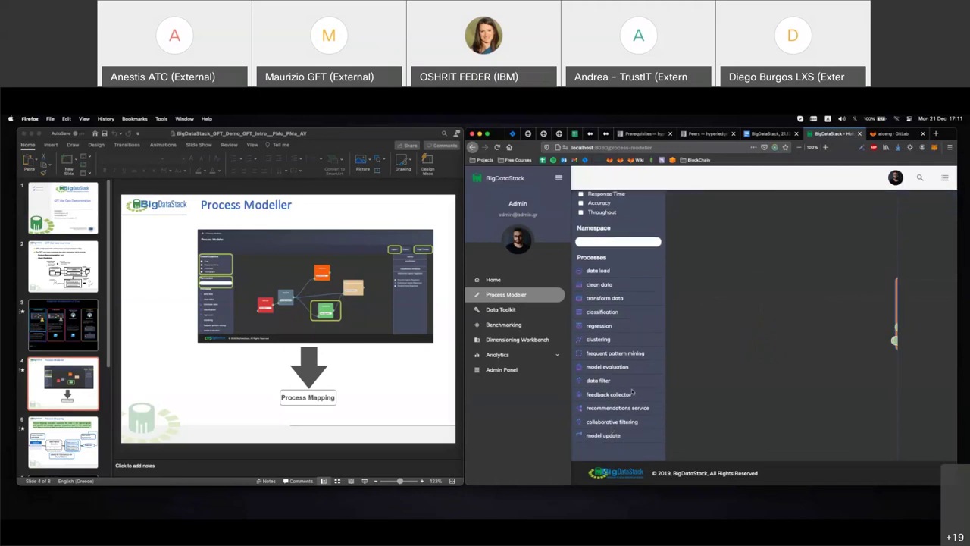
pyautogui.moveTo(628, 411)
pyautogui.mouseDown()
pyautogui.moveTo(705, 379)
pyautogui.moveTo(708, 356)
pyautogui.moveTo(728, 345)
pyautogui.mouseUp()
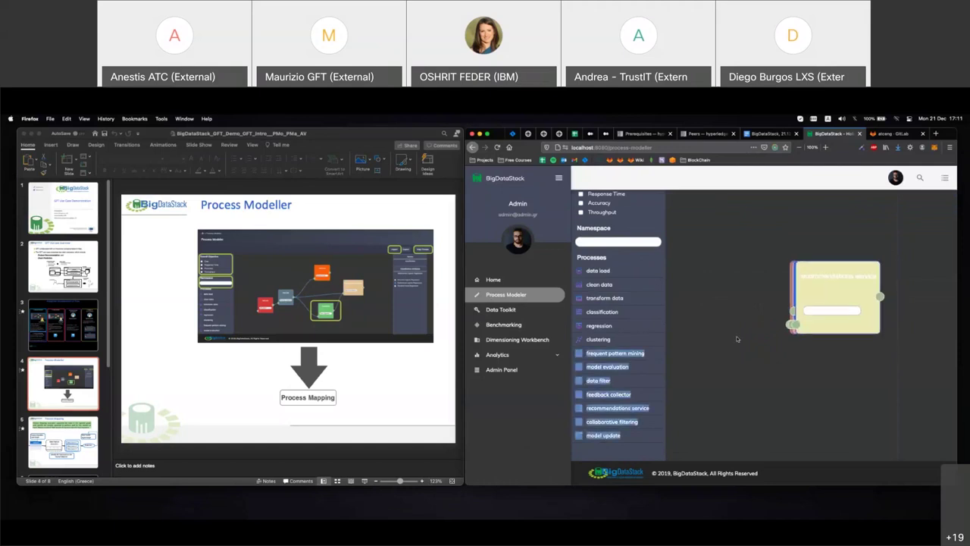
pyautogui.scroll(-2, 736, 339)
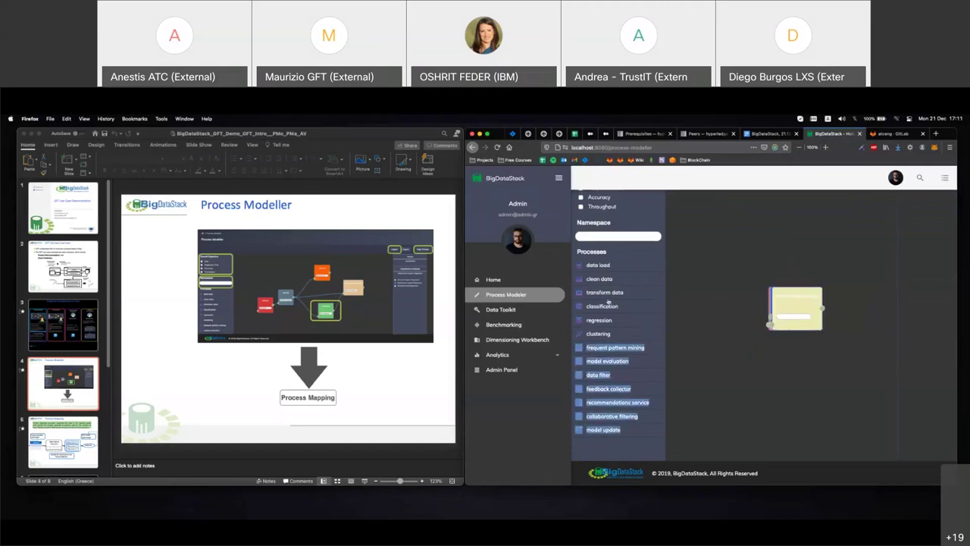
pyautogui.scroll(3, 608, 301)
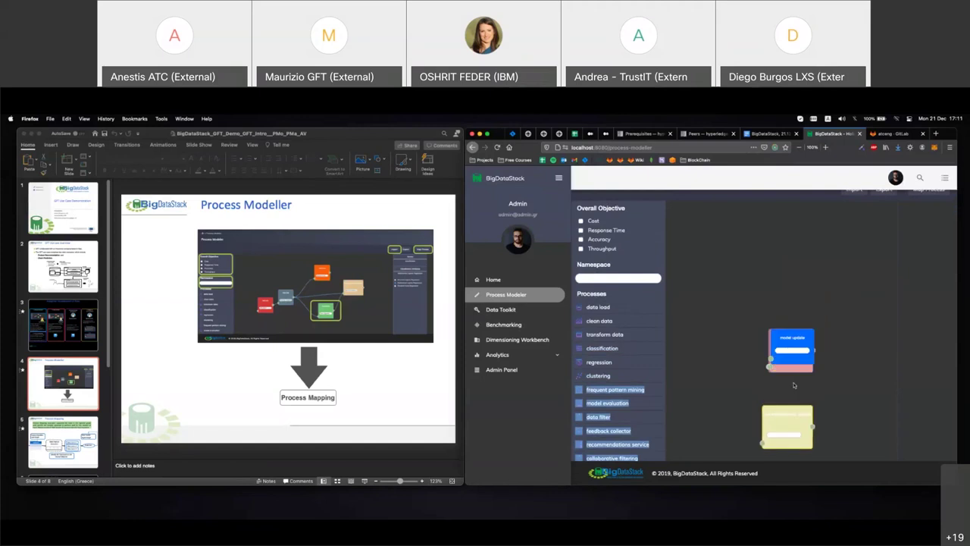
# - Rearrange the data filter, feedback collector, model update and recommendations service nodes so none overlap
pyautogui.moveTo(791, 347); pyautogui.dragTo(846, 309)
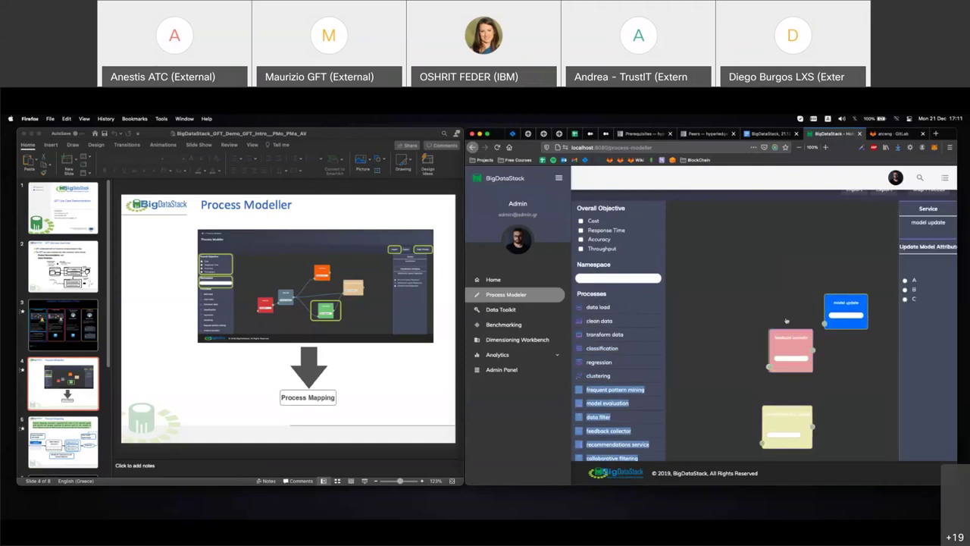
pyautogui.moveTo(789, 334); pyautogui.dragTo(780, 239)
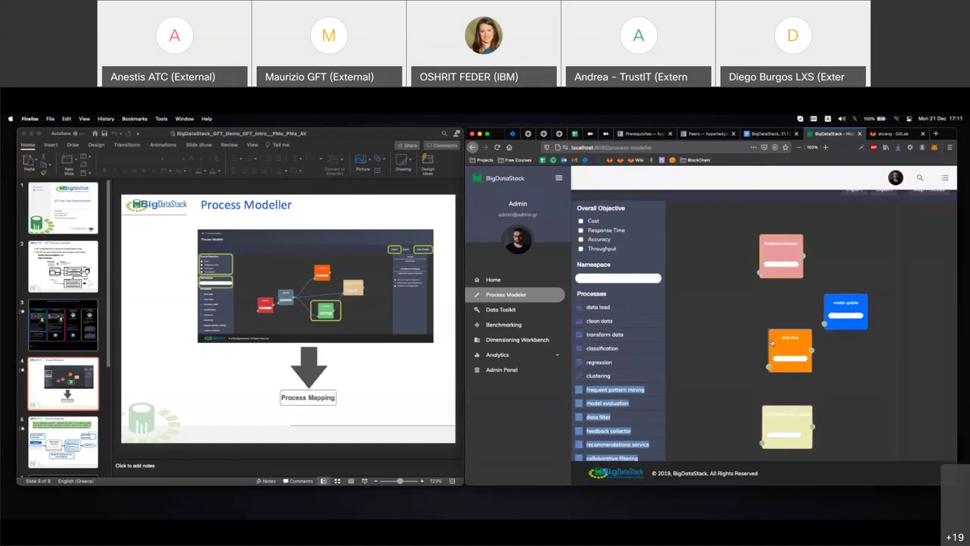
pyautogui.moveTo(772, 343); pyautogui.dragTo(692, 310)
pyautogui.moveTo(786, 423); pyautogui.dragTo(782, 349)
pyautogui.moveTo(708, 315); pyautogui.dragTo(700, 312)
pyautogui.moveTo(849, 305); pyautogui.dragTo(857, 305)
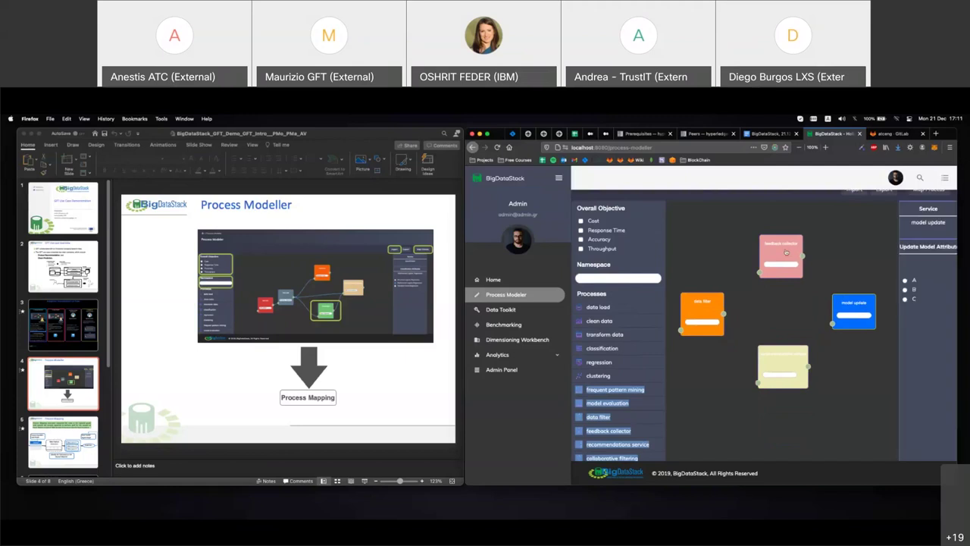
pyautogui.moveTo(786, 254); pyautogui.dragTo(787, 259)
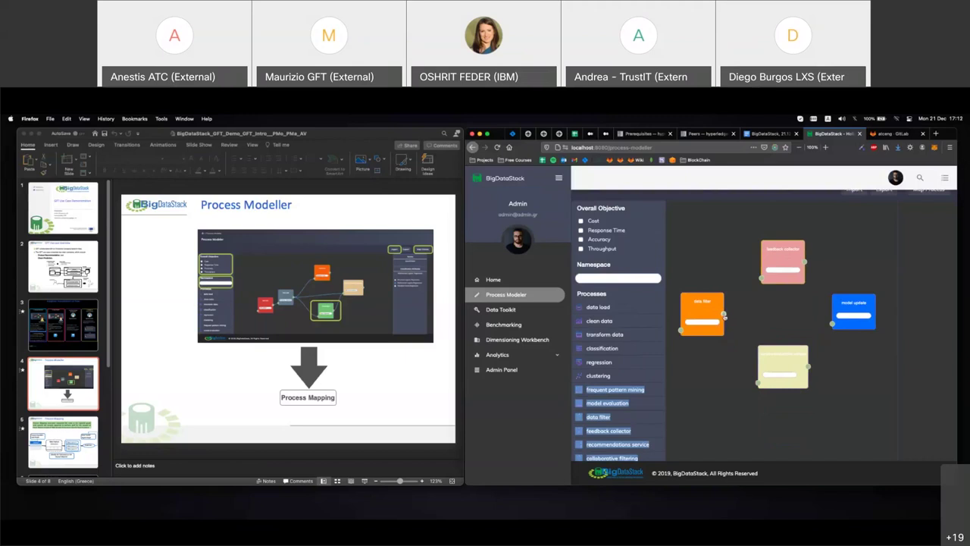
# - Link data filter to feedback collector, then feedback collector and recommendations service to model update
pyautogui.moveTo(724, 315); pyautogui.dragTo(761, 279)
pyautogui.moveTo(805, 262); pyautogui.dragTo(833, 324)
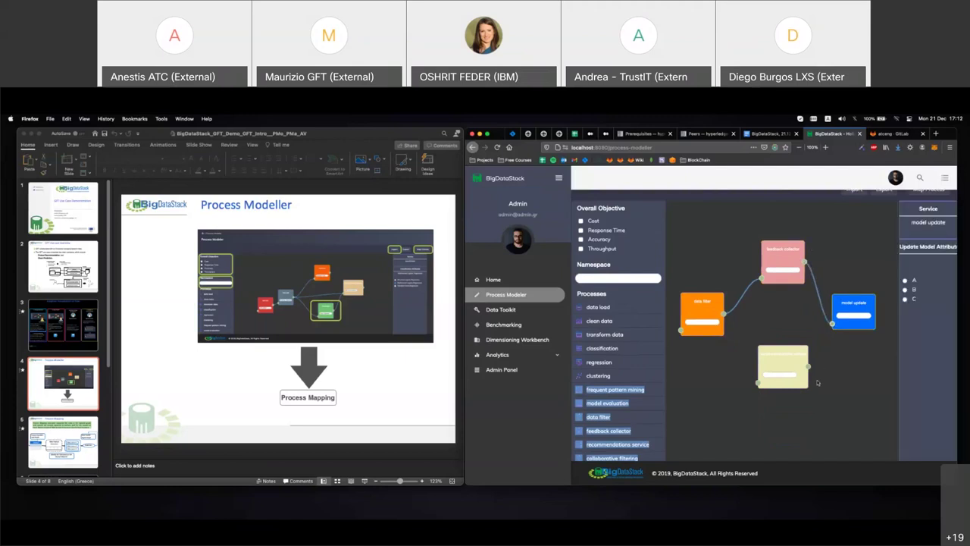
pyautogui.moveTo(808, 367); pyautogui.dragTo(832, 325)
# - Select the feedback collector, model update and recommendations service nodes to inspect their attributes
pyautogui.click(711, 322)
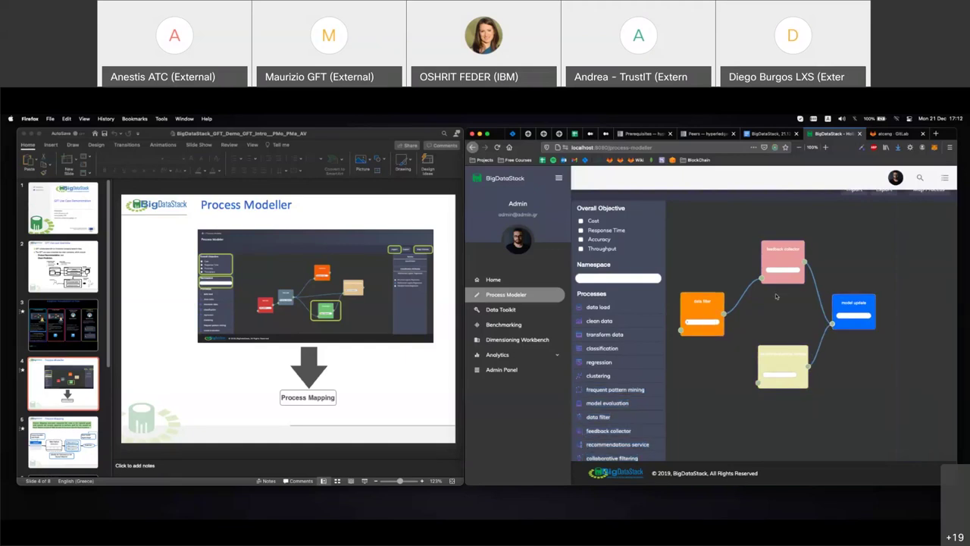
pyautogui.click(784, 270)
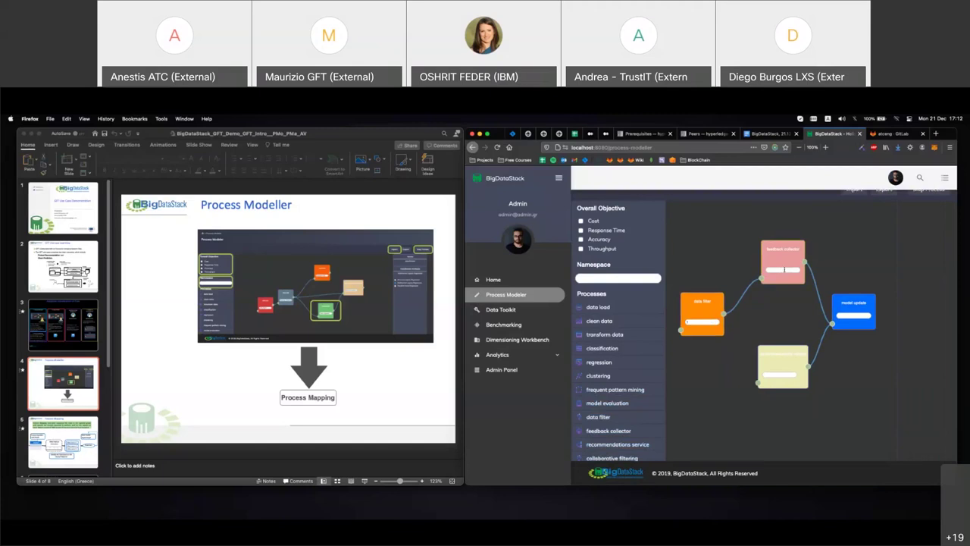
pyautogui.click(861, 327)
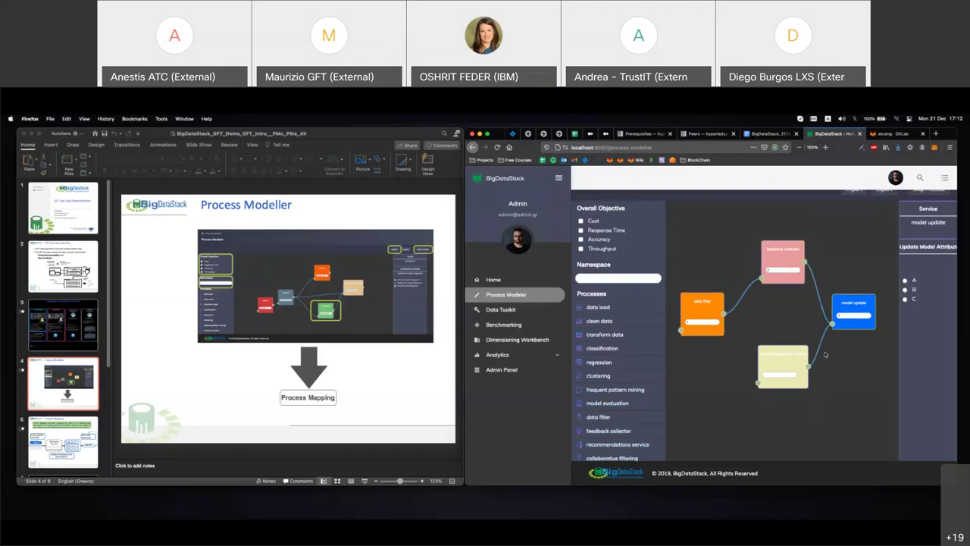
pyautogui.click(787, 374)
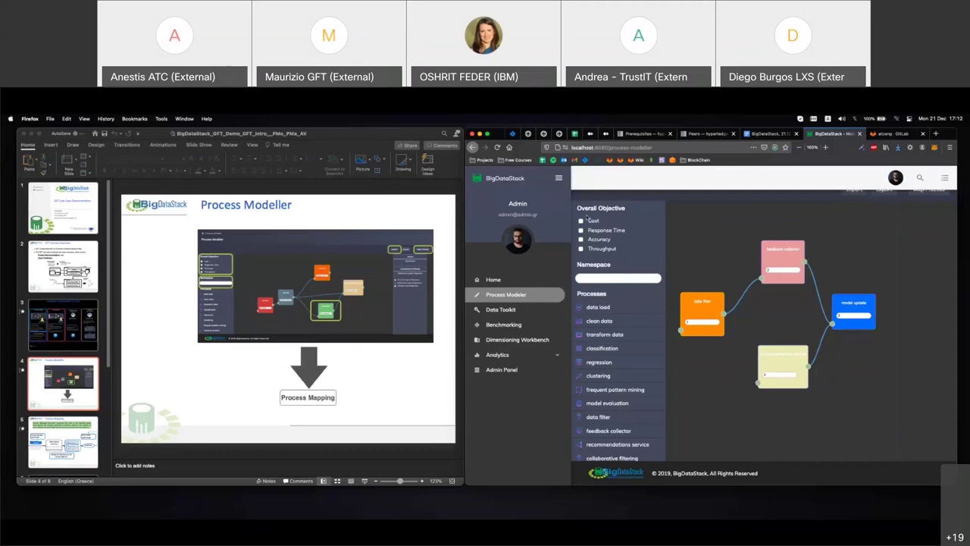
# - Check Accuracy as the overall objective and enter 'gftproject' as the graph namespace
pyautogui.click(581, 239)
pyautogui.scroll(2, 584, 269)
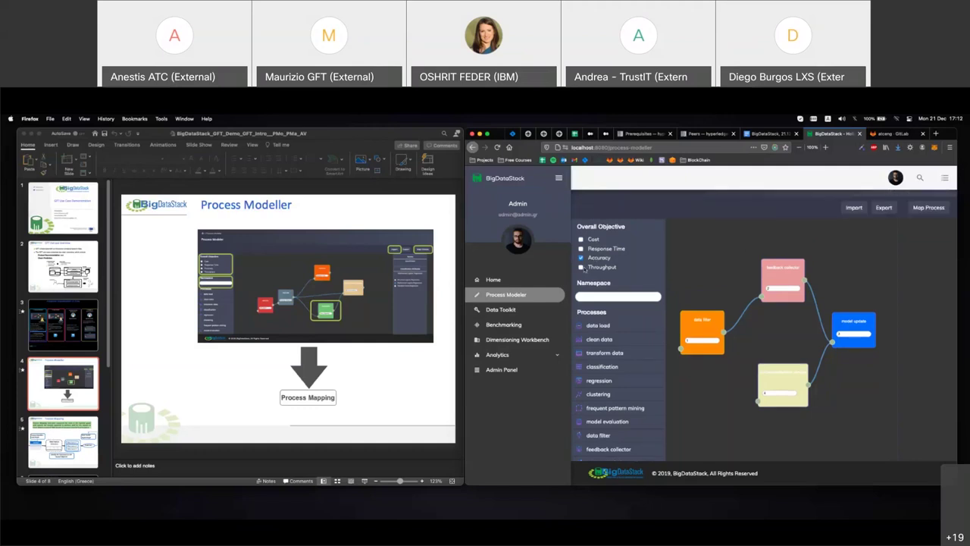
pyautogui.scroll(3, 585, 268)
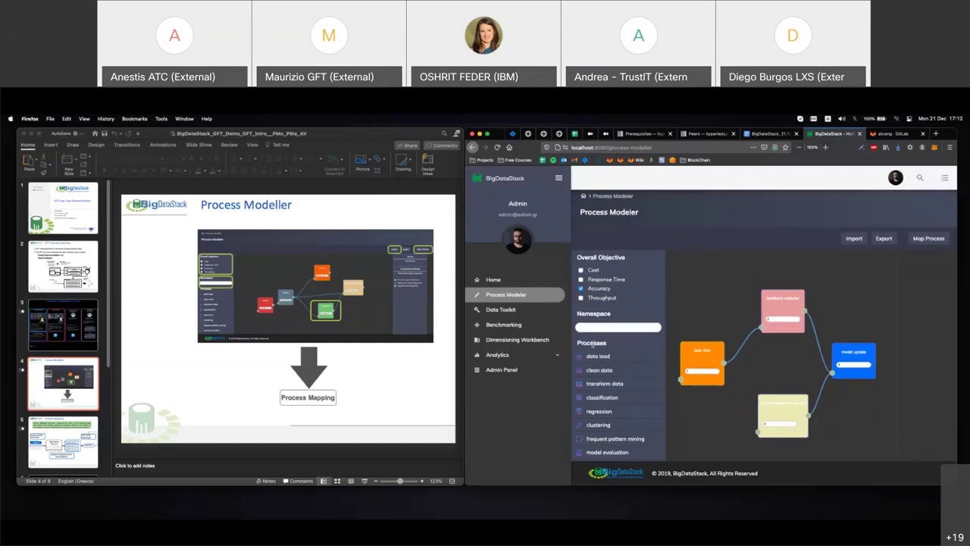
pyautogui.click(614, 328)
pyautogui.write('gf')
pyautogui.write('tprojectr')
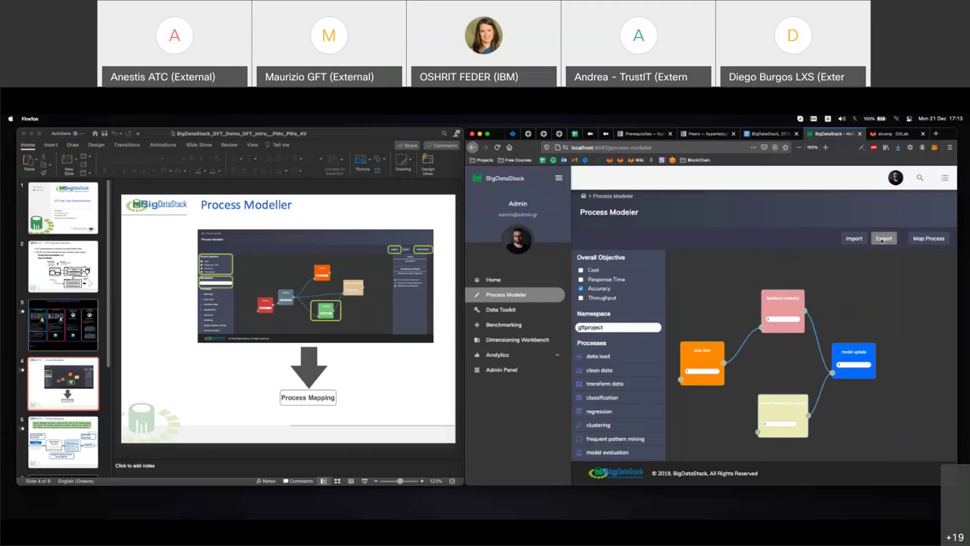
# - Export the process graph and save it as a JSON file
pyautogui.click(882, 240)
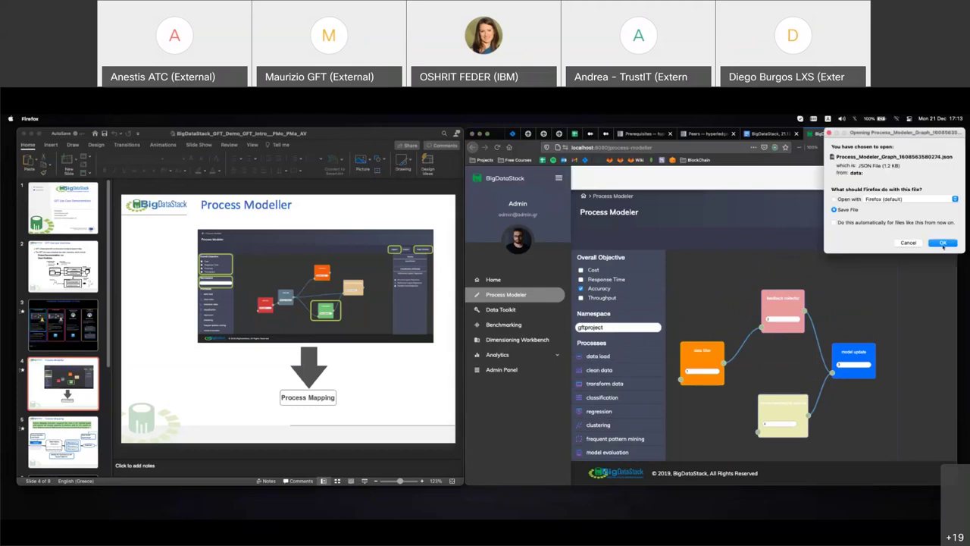
pyautogui.click(943, 243)
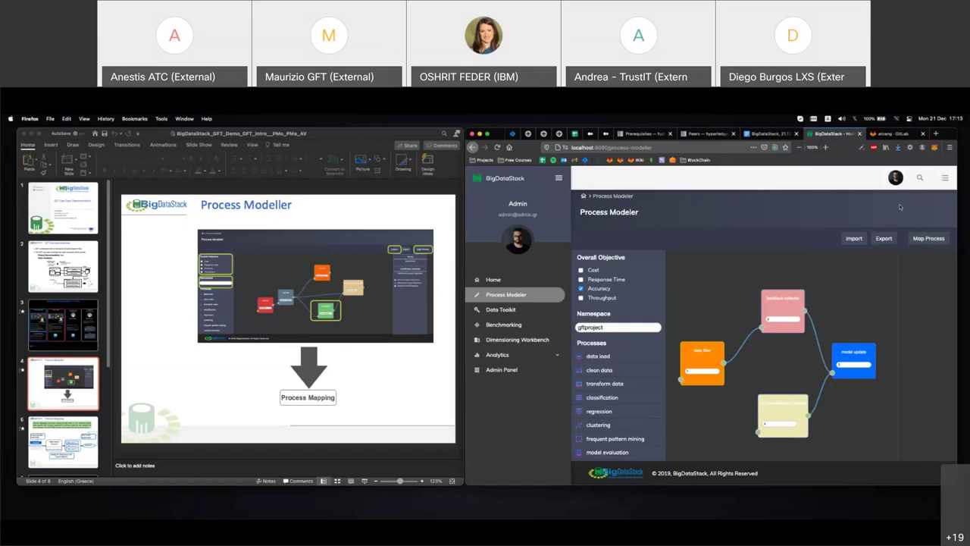
# - Submit the graph to Process Mapping, dismiss the 'Graph was not accepted' error, then resubmit
pyautogui.click(927, 241)
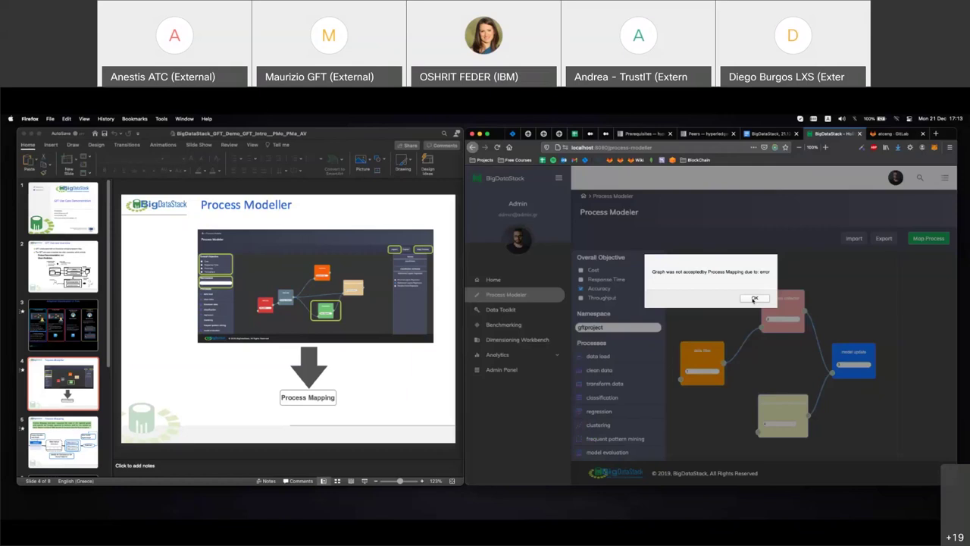
pyautogui.click(754, 299)
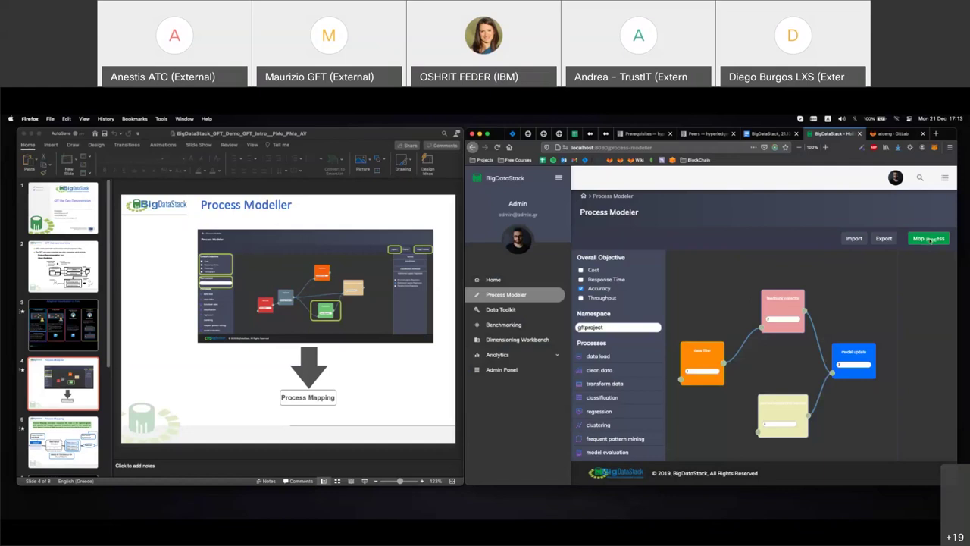
pyautogui.click(929, 239)
# - Dismiss the second rejection error and display slide 5, 'Process Mapping', in PowerPoint
pyautogui.click(754, 299)
pyautogui.click(87, 437)
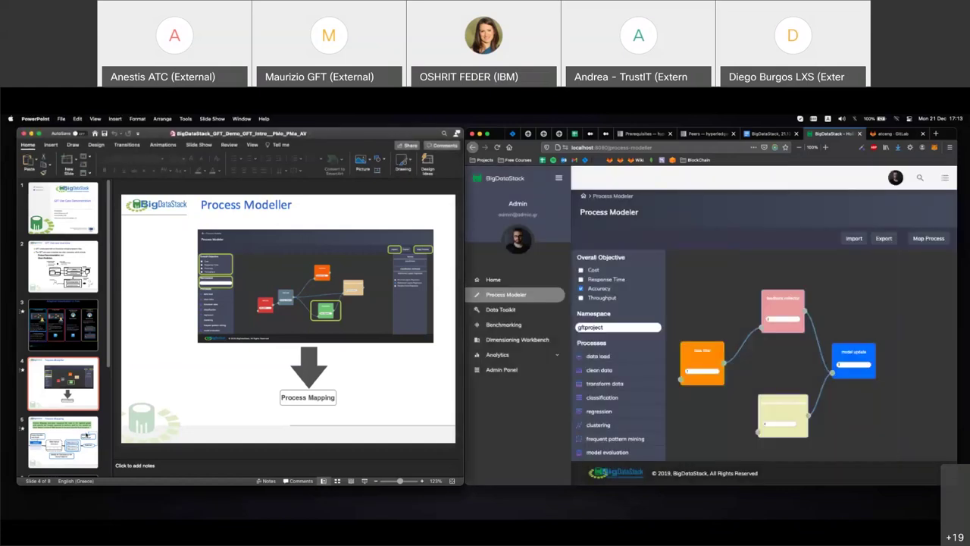
pyautogui.click(88, 437)
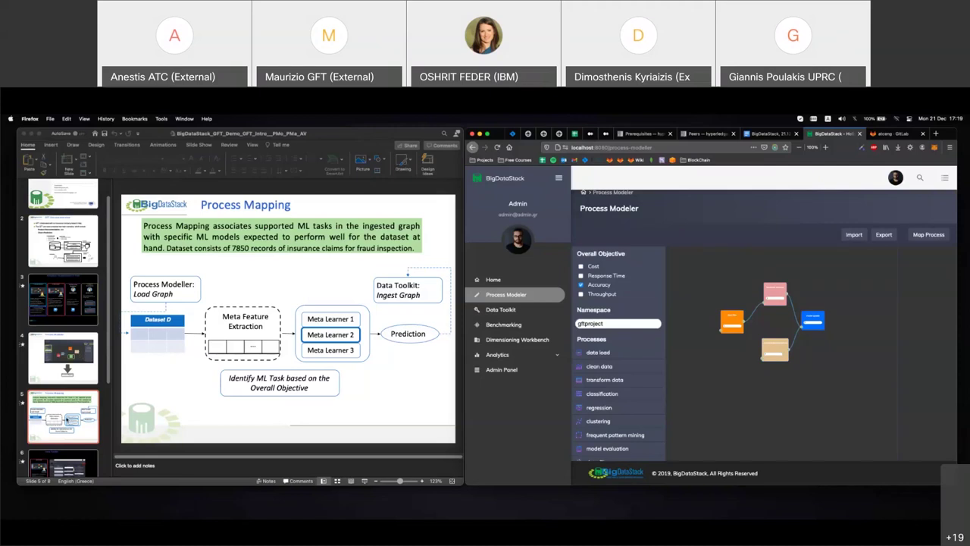
pyautogui.click(116, 376)
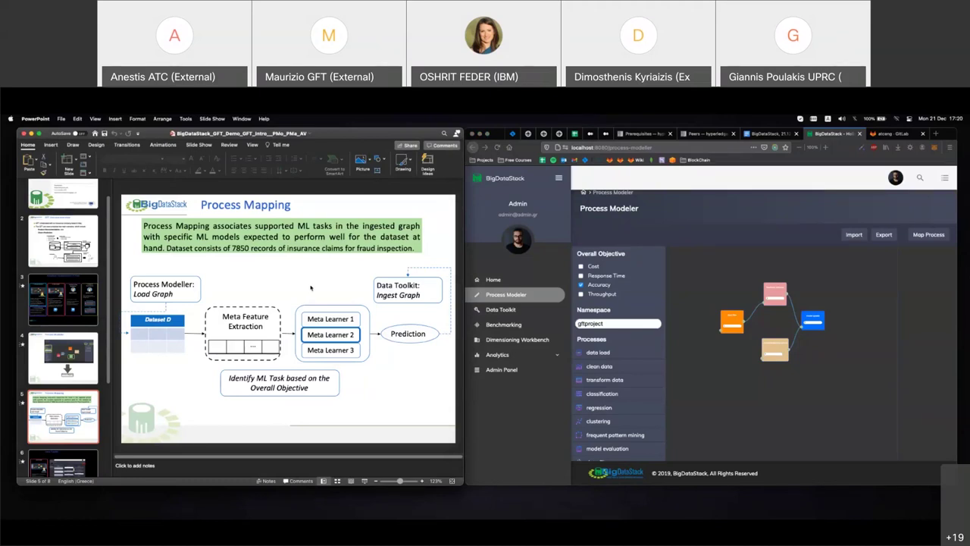
# - Trim the namespace value from 'gftproject' down to 'gft'
pyautogui.click(634, 323)
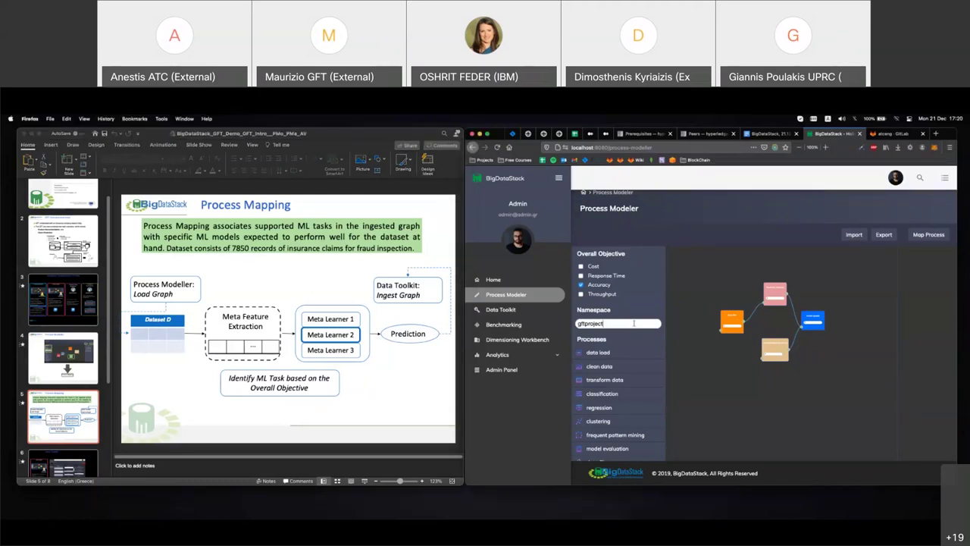
pyautogui.press('BackSpace')
pyautogui.press('BackSpace')
pyautogui.press('BackSpace')
pyautogui.press('BackSpace')
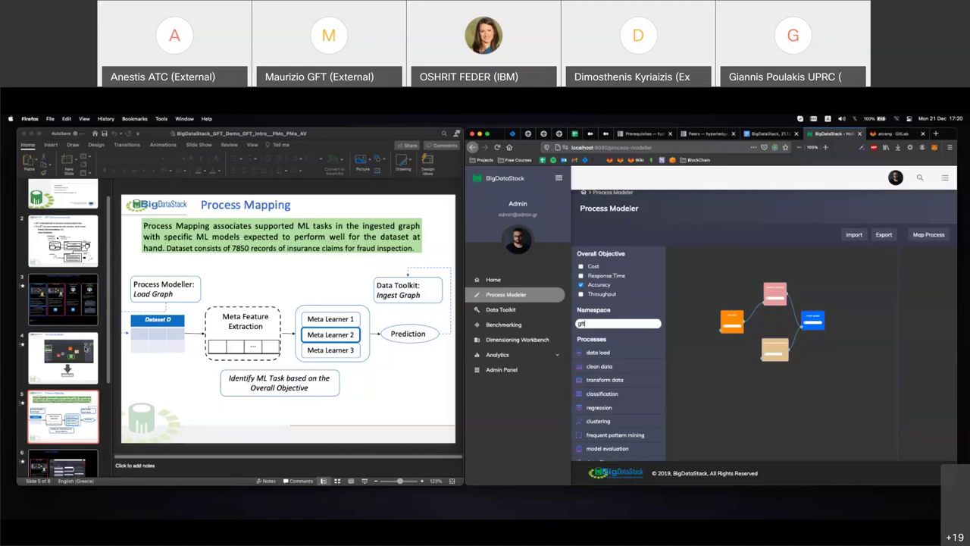
pyautogui.scroll(-2, 89, 349)
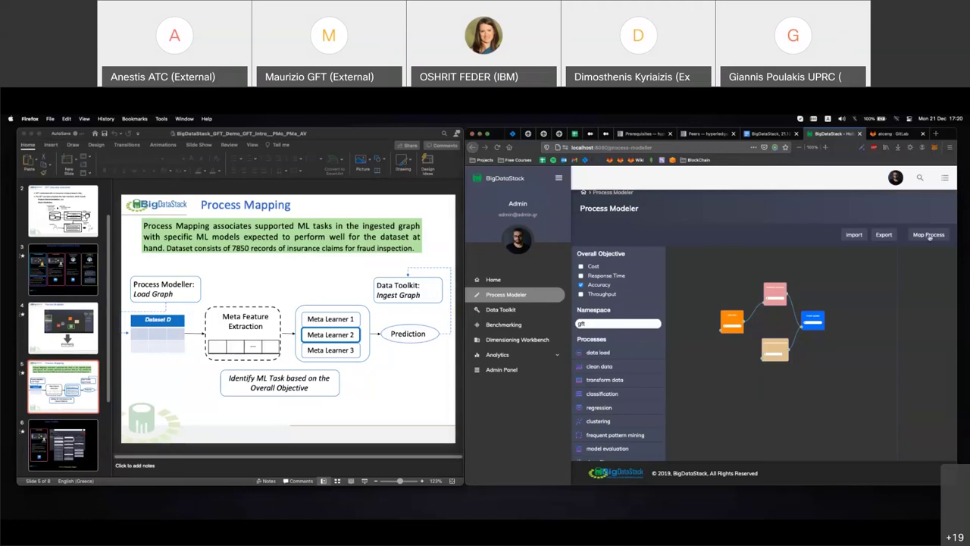
# - Send the graph under namespace gft to Process Mapping and dismiss the 'Graph was not accepted' error
pyautogui.click(929, 236)
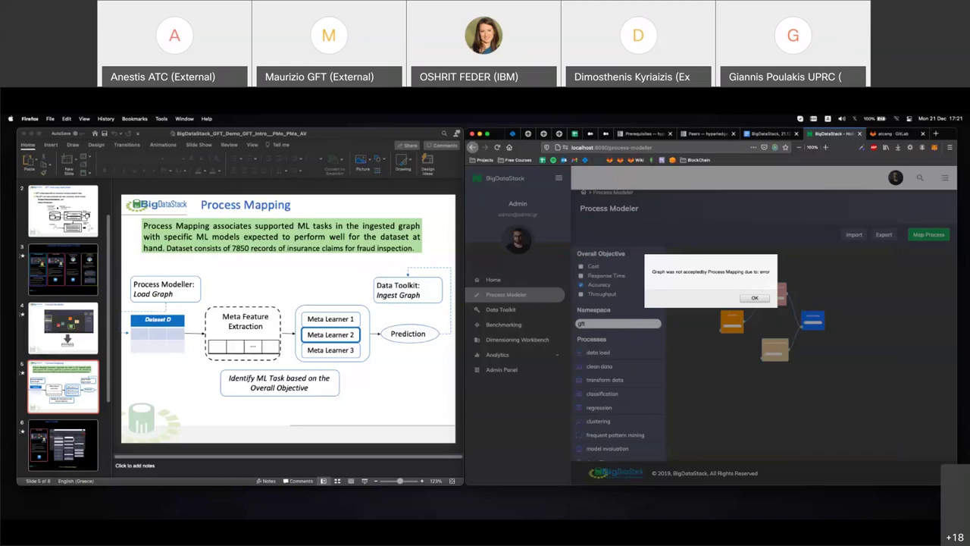
pyautogui.press('Return')
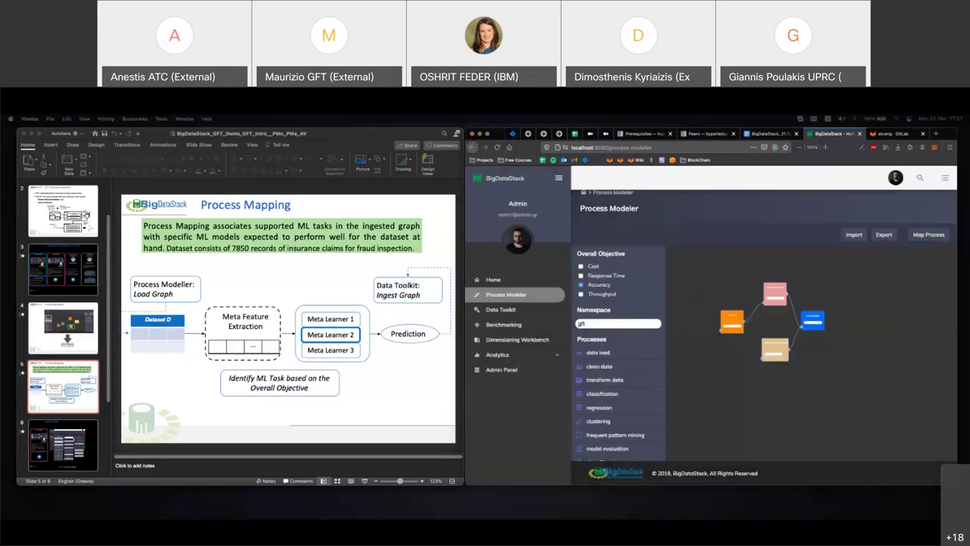
# - Map the four-node graph again and close the 'Graph was not accepted by Process Mapping' alert
pyautogui.click(930, 236)
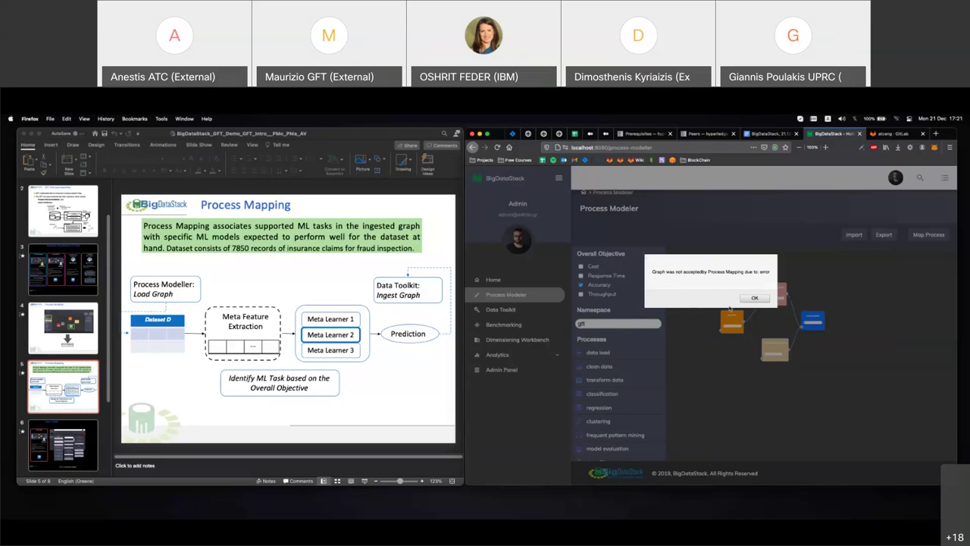
pyautogui.click(754, 298)
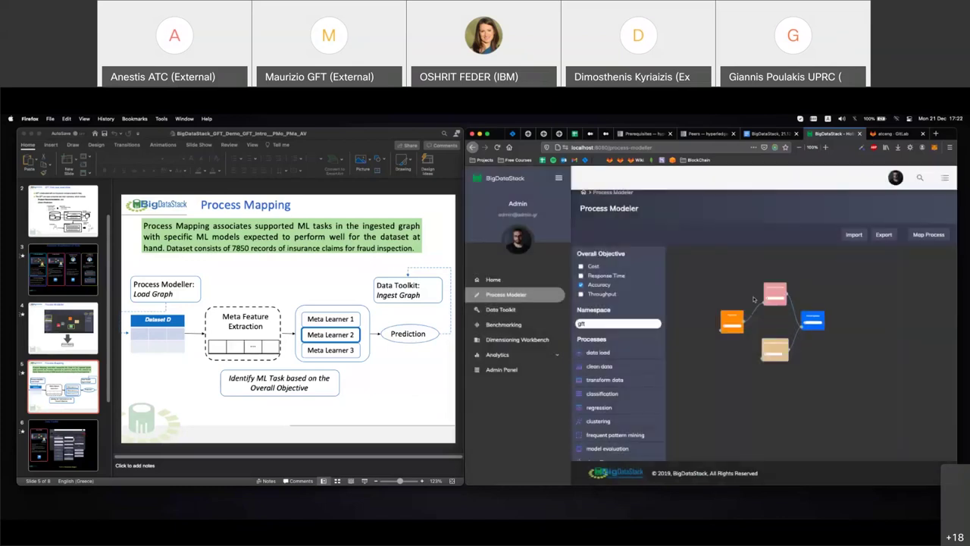